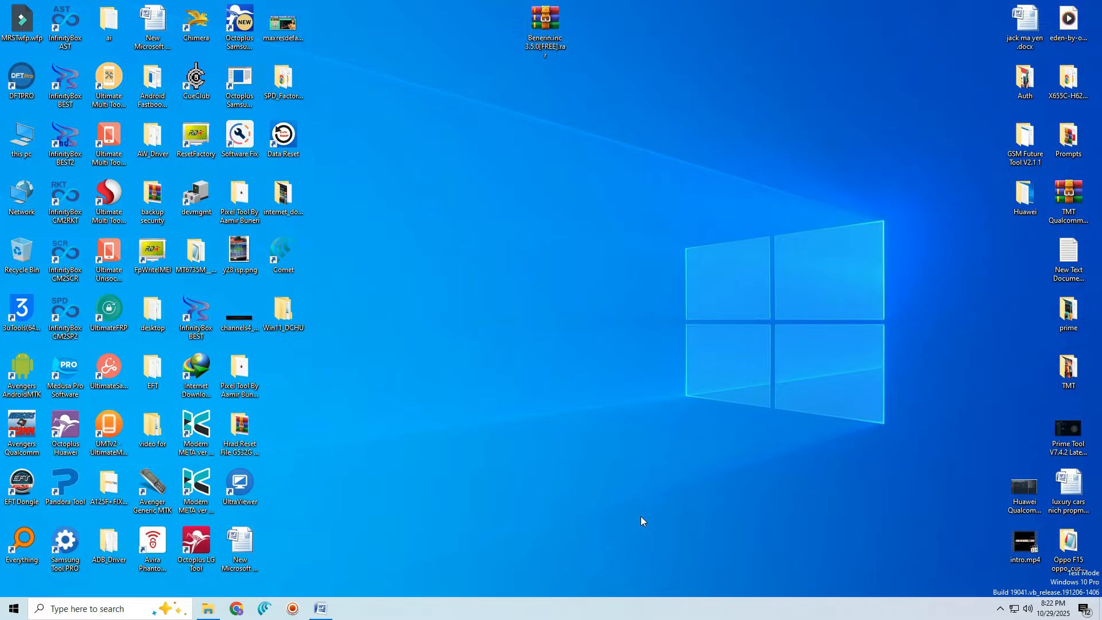
Step: Disable all Avast shields for 5 hours and confirm the change
{"action": "left_click", "coordinate": [1001, 609]}
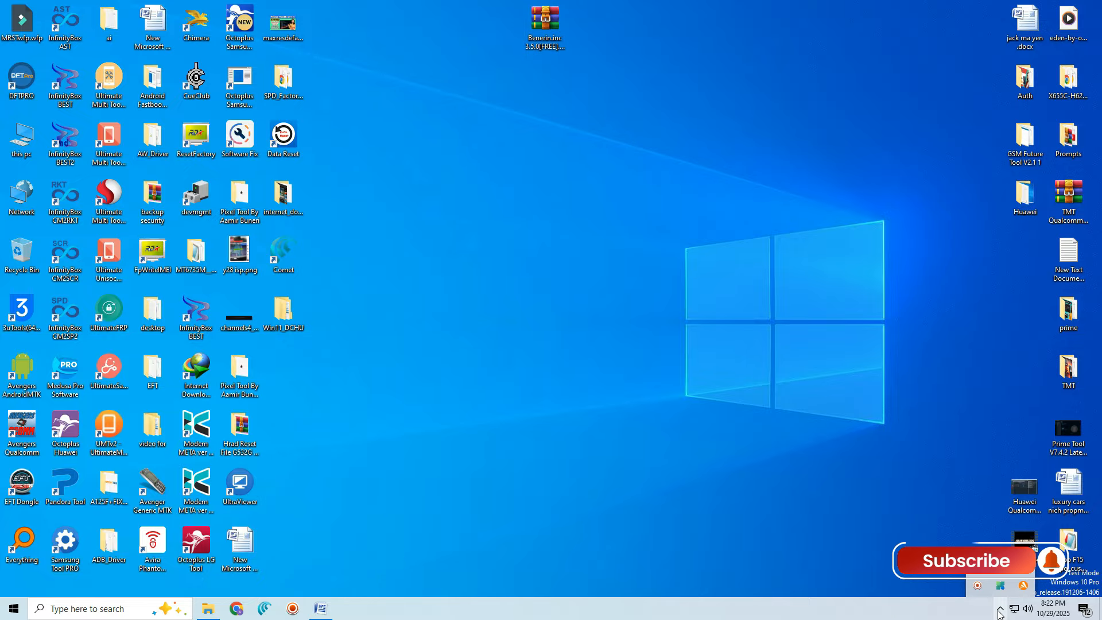
{"action": "right_click", "coordinate": [1025, 585]}
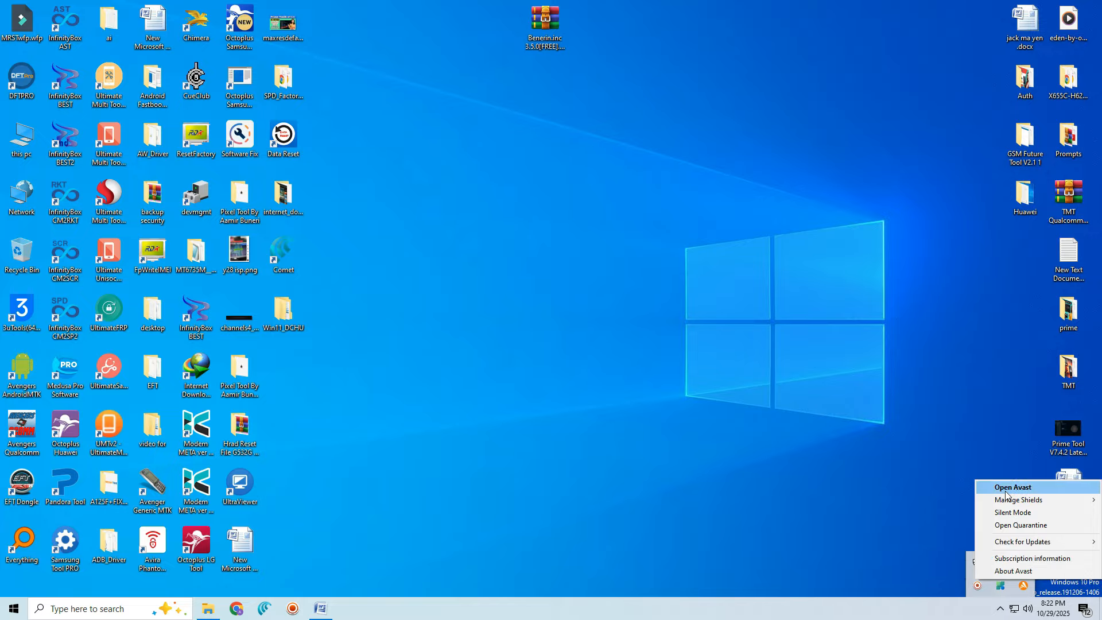
{"action": "mouse_move", "coordinate": [1015, 508]}
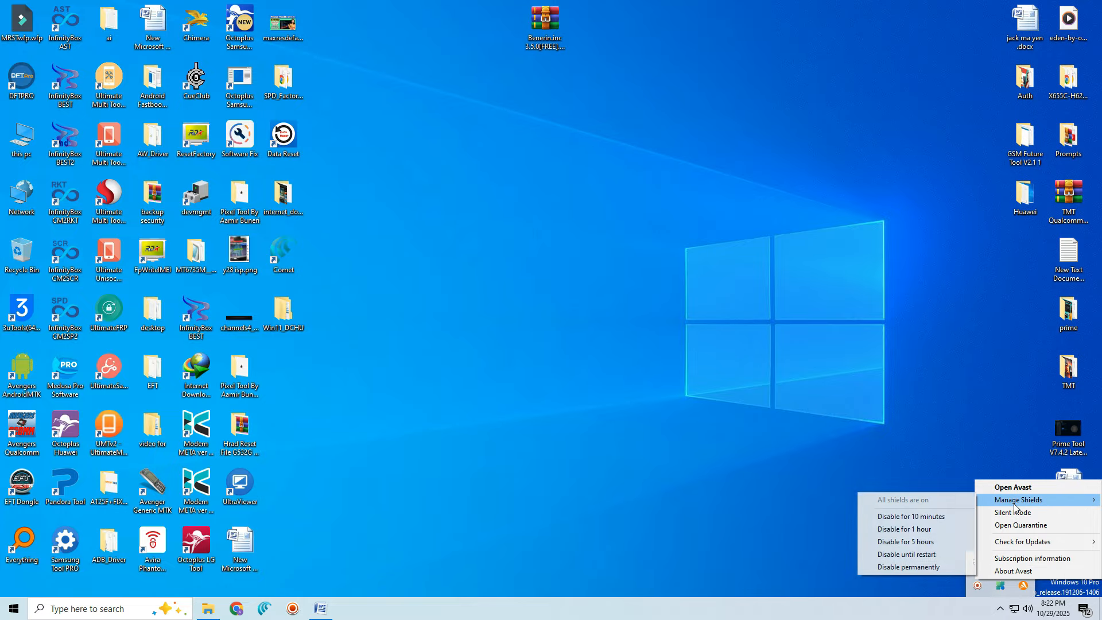
{"action": "left_click", "coordinate": [928, 542]}
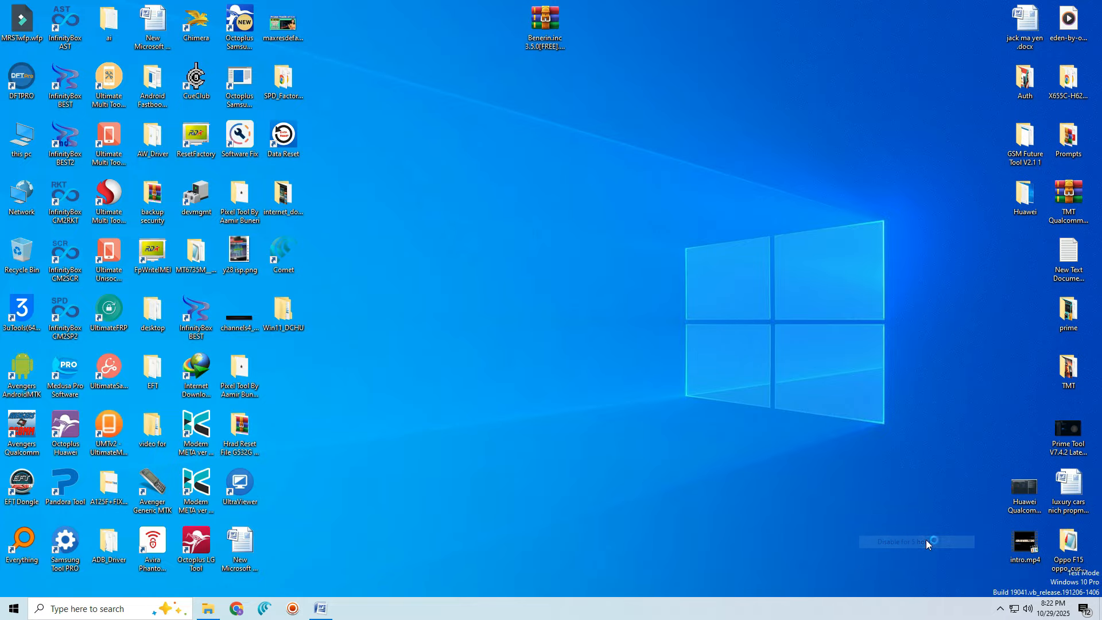
{"action": "left_click", "coordinate": [499, 363]}
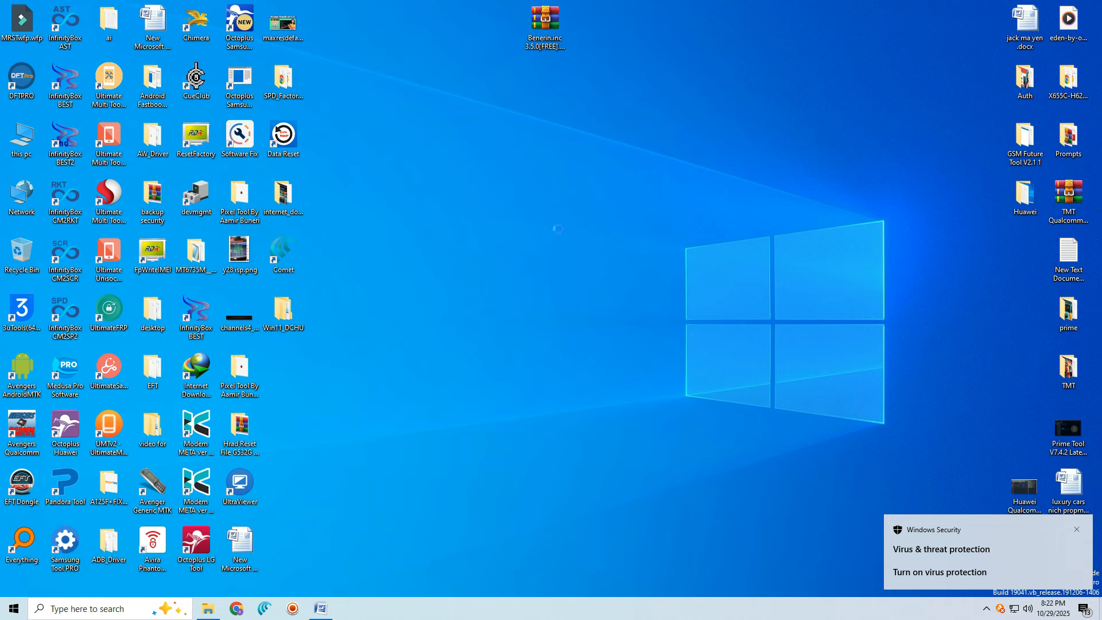
Step: Close the archive window and start extracting Benerin.inc 3.5.0[FREE].rar into its own folder on the desktop
{"action": "left_click", "coordinate": [882, 125]}
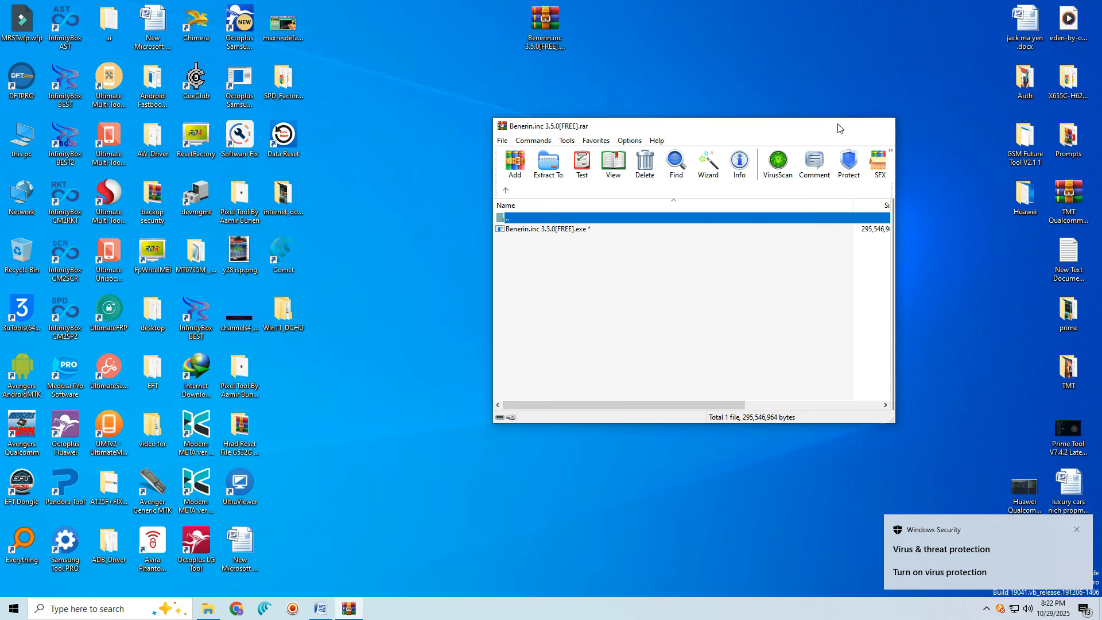
{"action": "right_click", "coordinate": [544, 25]}
{"action": "left_click", "coordinate": [614, 102]}
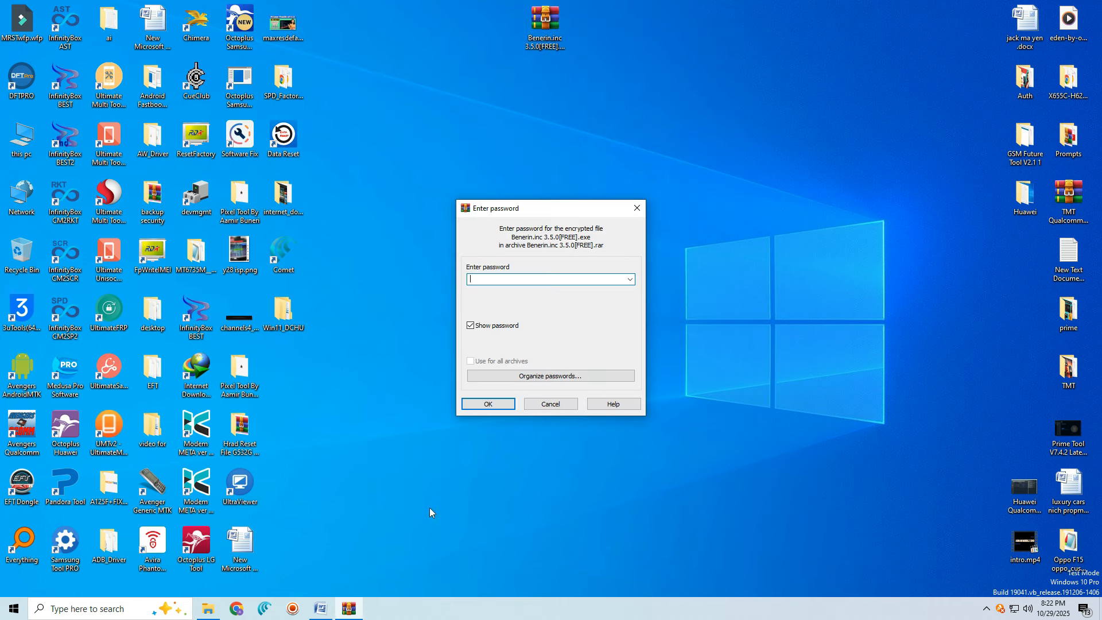
Step: Switch to the Word document and copy the archive password given below the download link
{"action": "left_click", "coordinate": [320, 609]}
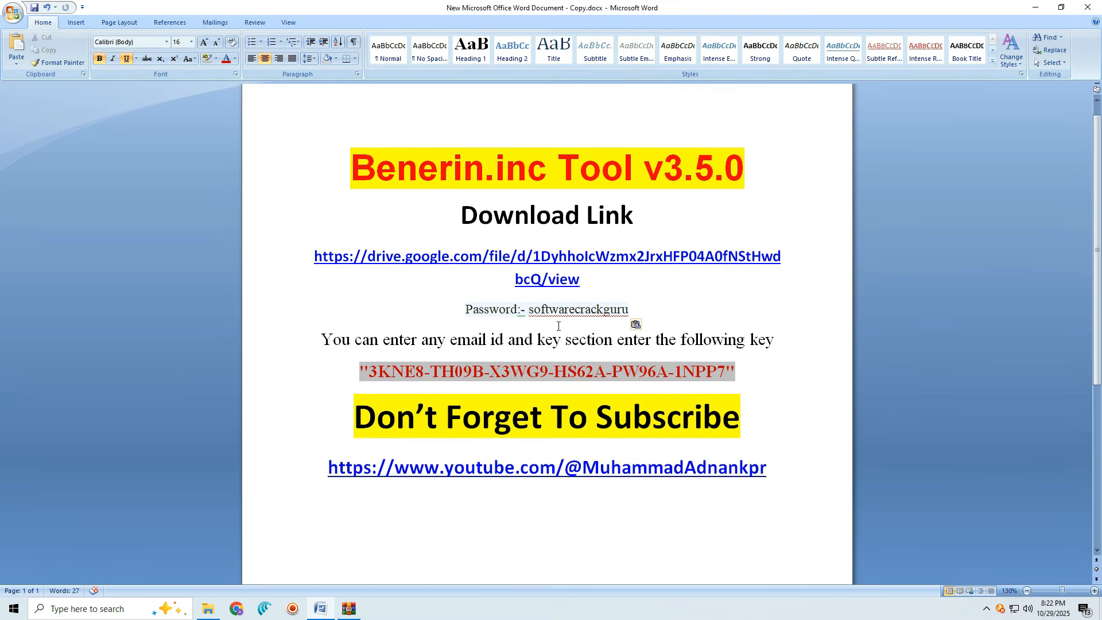
{"action": "left_click", "coordinate": [558, 325]}
{"action": "left_click_drag", "start_coordinate": [530, 309], "coordinate": [628, 311]}
{"action": "right_click", "coordinate": [631, 318]}
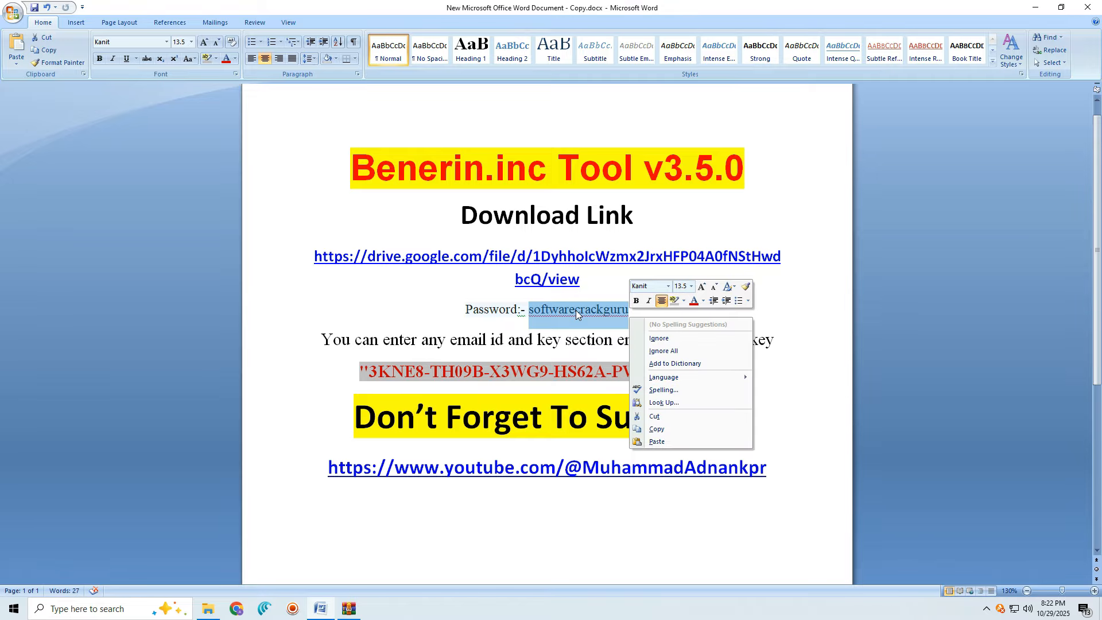
{"action": "key", "text": "Escape"}
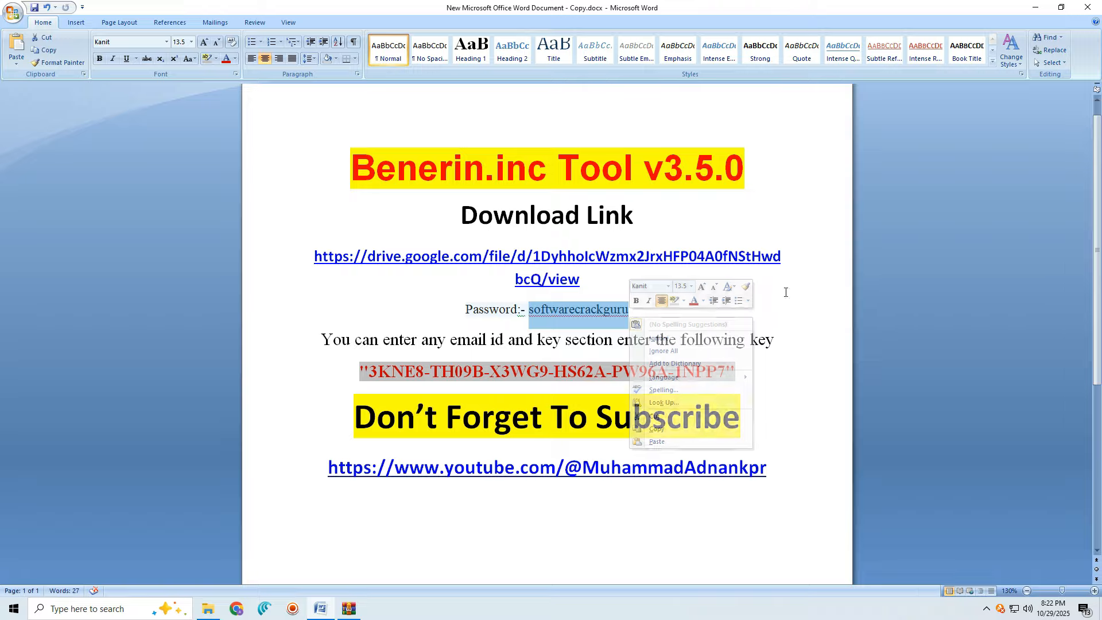
{"action": "right_click", "coordinate": [628, 316]}
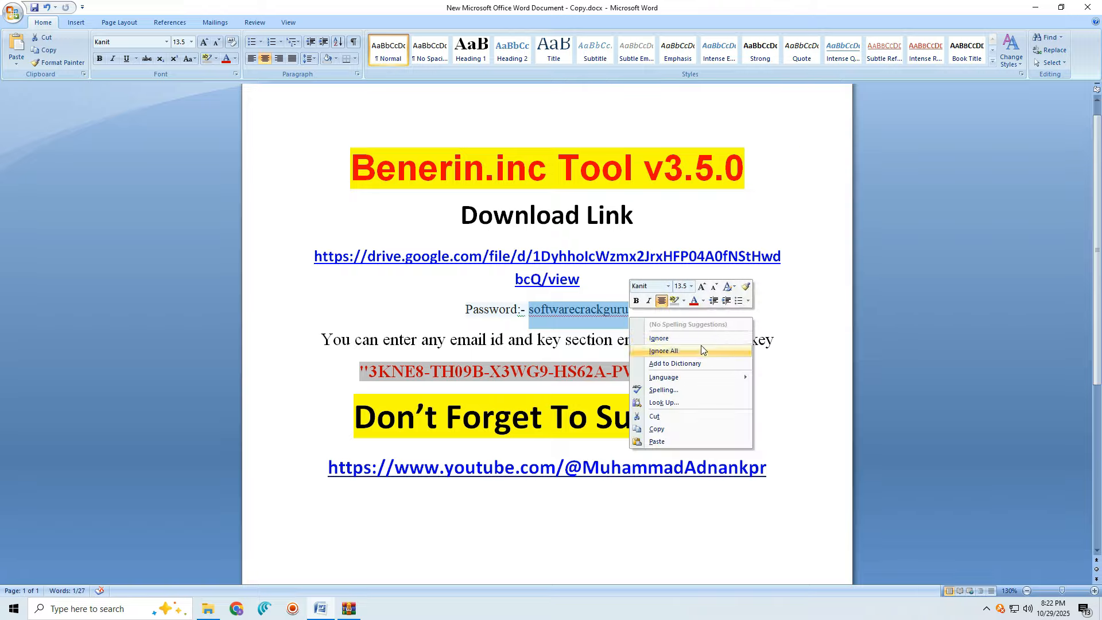
{"action": "left_click", "coordinate": [712, 428]}
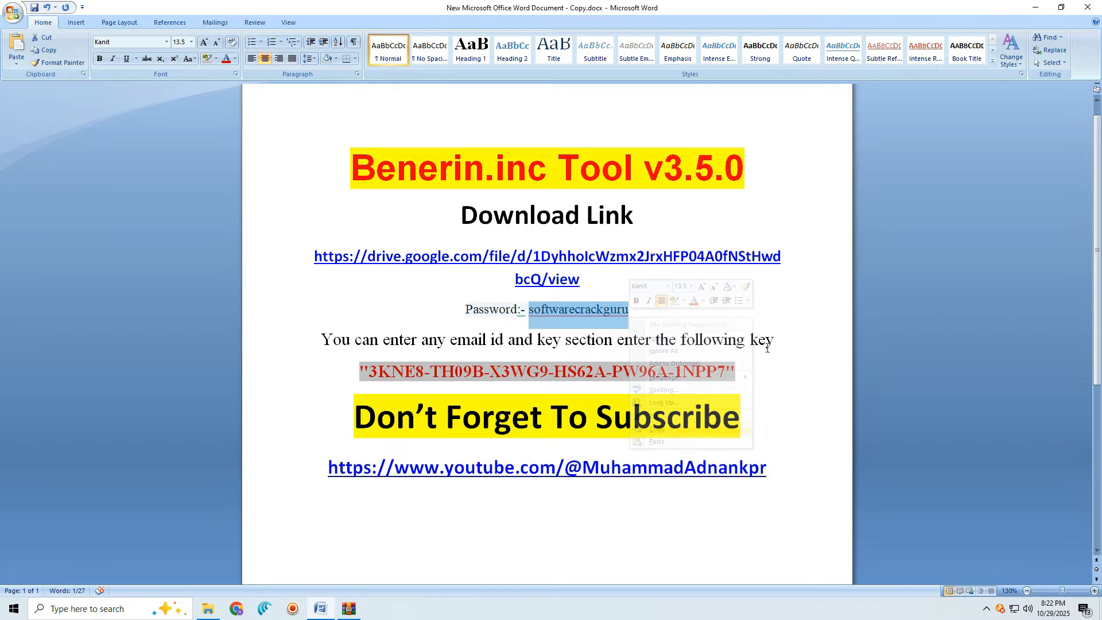
Step: Return to the WinRAR prompt, paste the archive password and extract the encrypted file
{"action": "left_click", "coordinate": [1035, 7]}
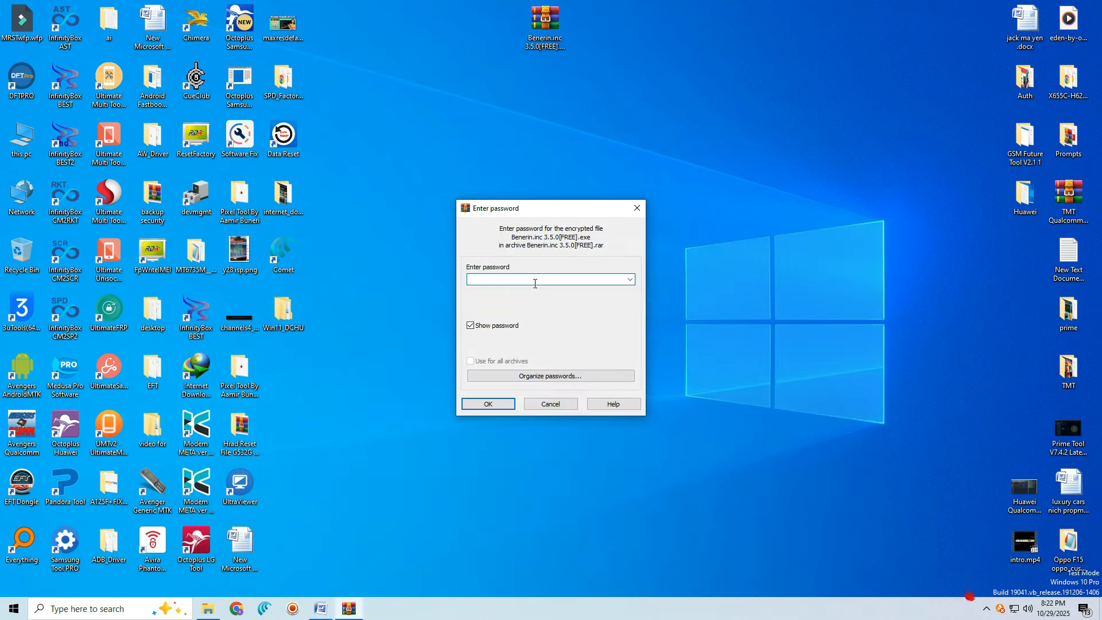
{"action": "right_click", "coordinate": [535, 284]}
{"action": "left_click", "coordinate": [574, 335]}
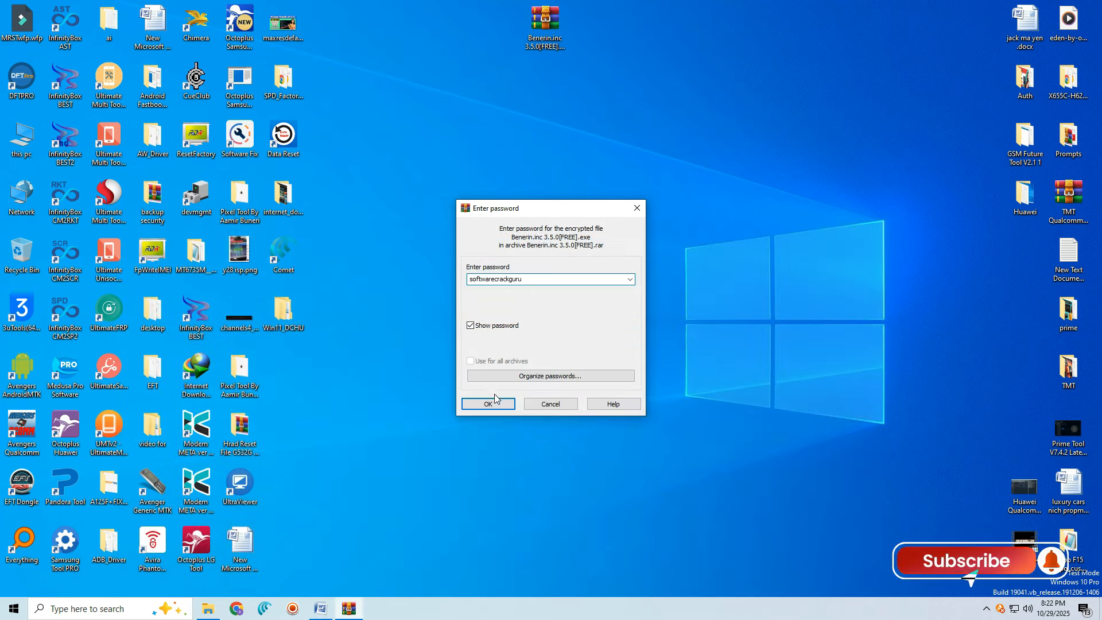
{"action": "left_click", "coordinate": [501, 407]}
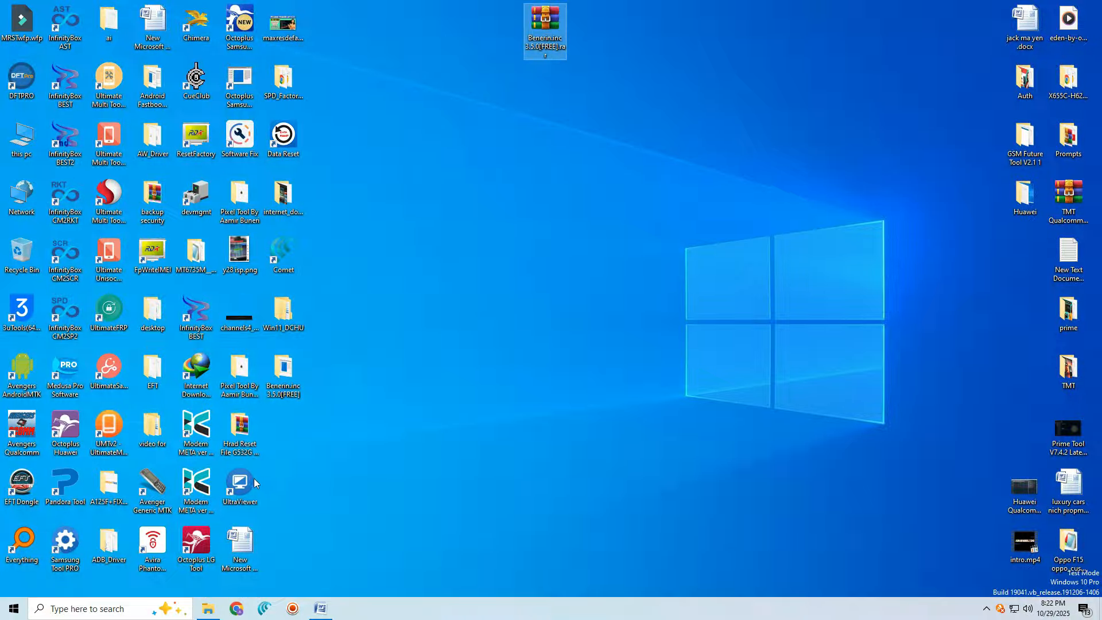
Step: Move the extracted Benerin.inc 3.5.0[FREE] folder beside the archive, open it and launch Benerin.inc 3.5.0[FREE].exe
{"action": "left_click", "coordinate": [281, 375]}
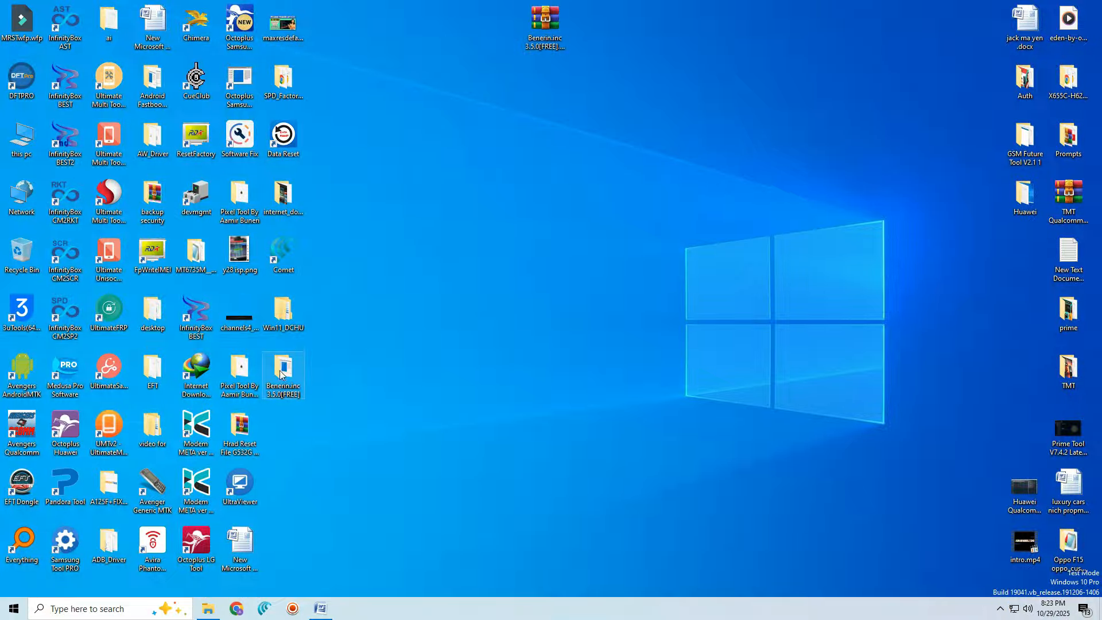
{"action": "left_click_drag", "start_coordinate": [281, 374], "coordinate": [610, 30]}
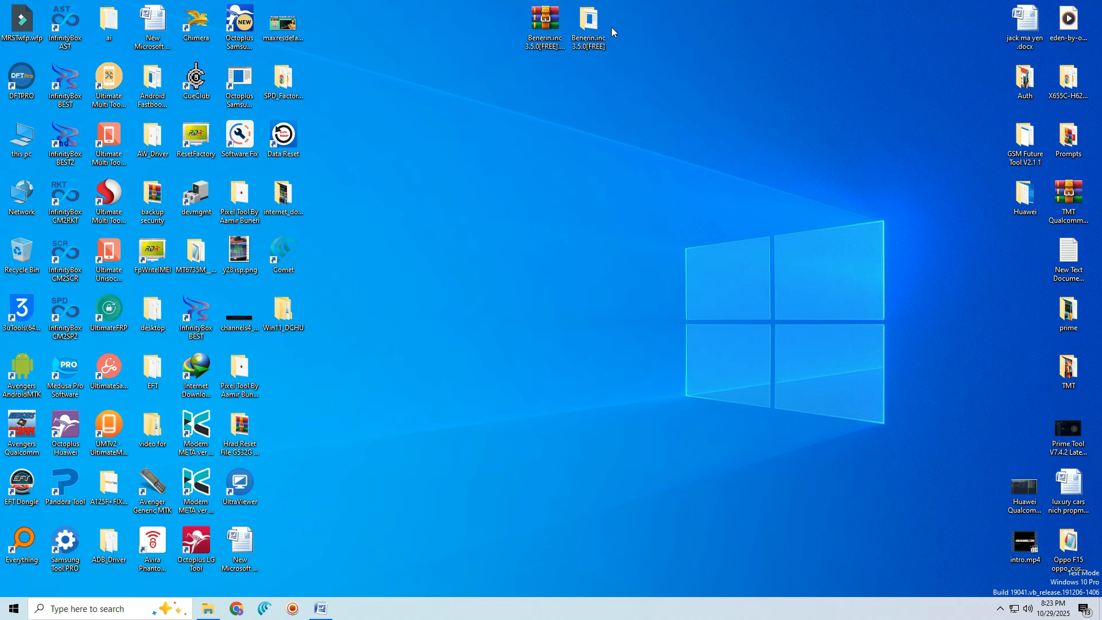
{"action": "double_click", "coordinate": [585, 38]}
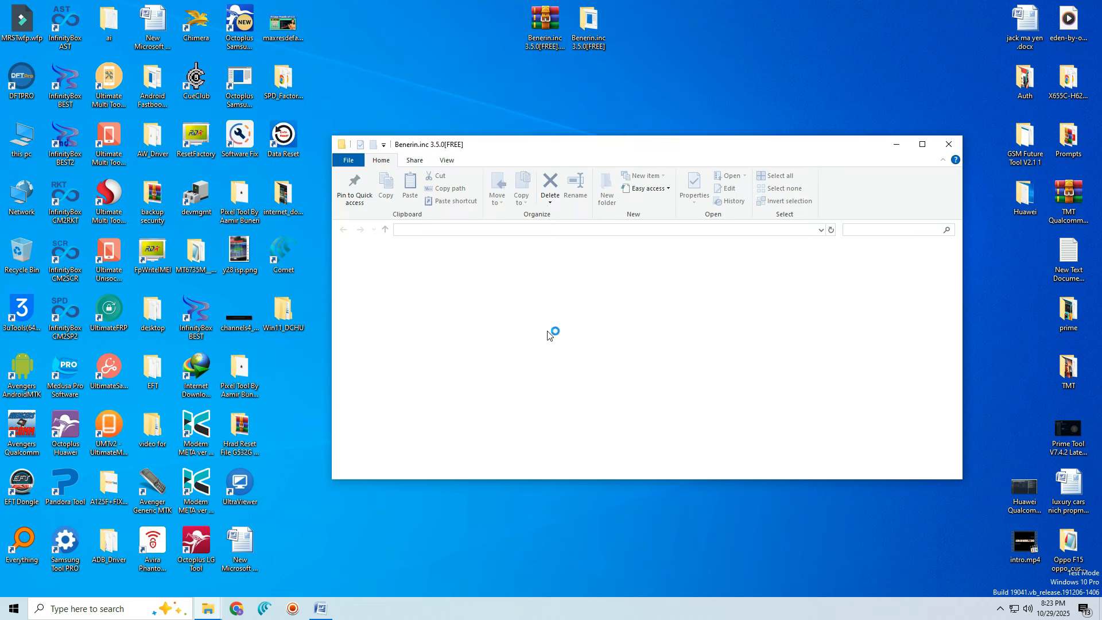
{"action": "left_click", "coordinate": [564, 267]}
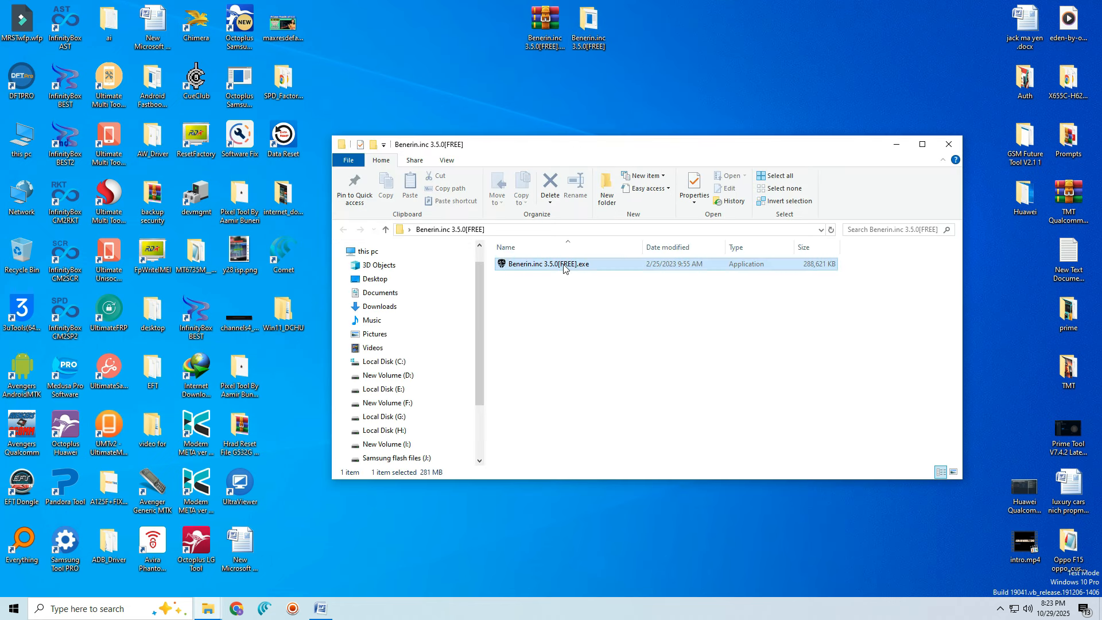
{"action": "double_click", "coordinate": [538, 267]}
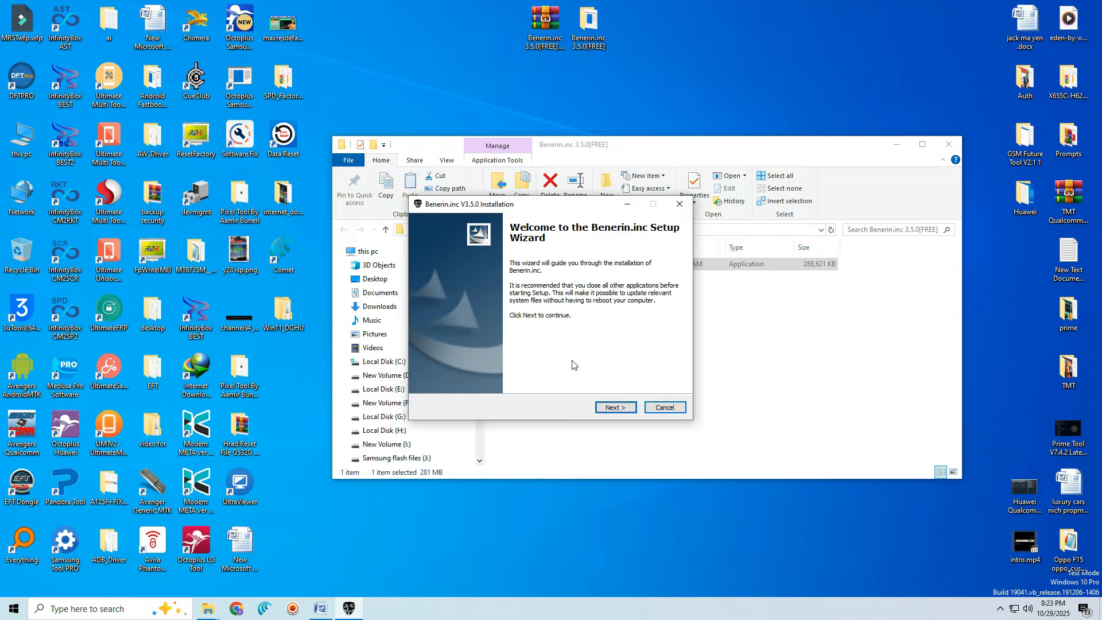
Step: Go past the setup wizard's welcome page and paste the installation password to unlock the installation
{"action": "left_click", "coordinate": [614, 408]}
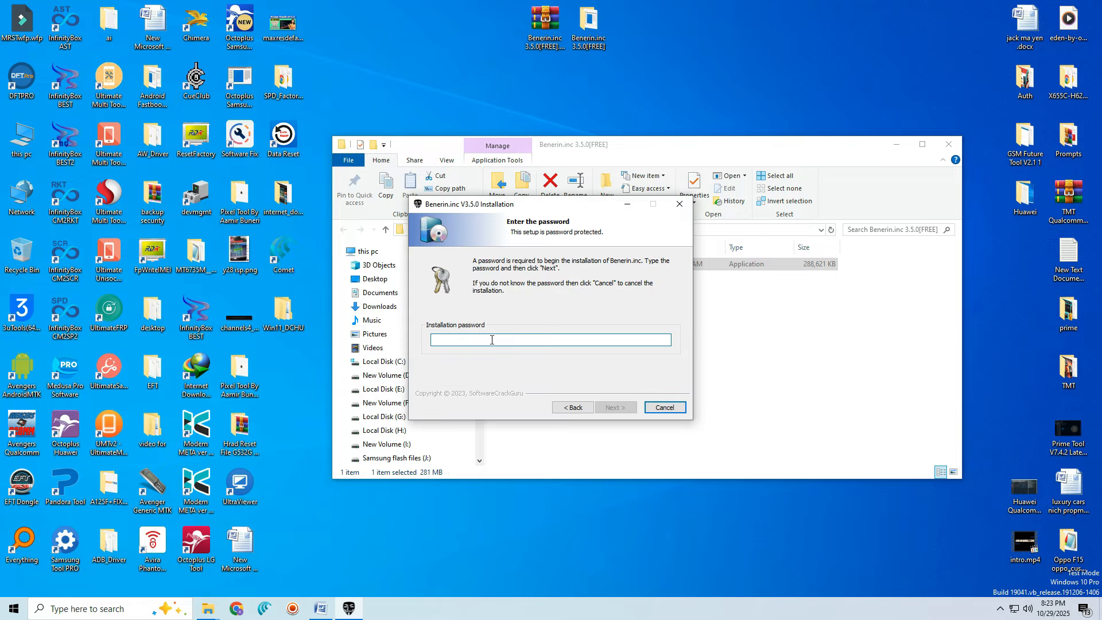
{"action": "right_click", "coordinate": [470, 342]}
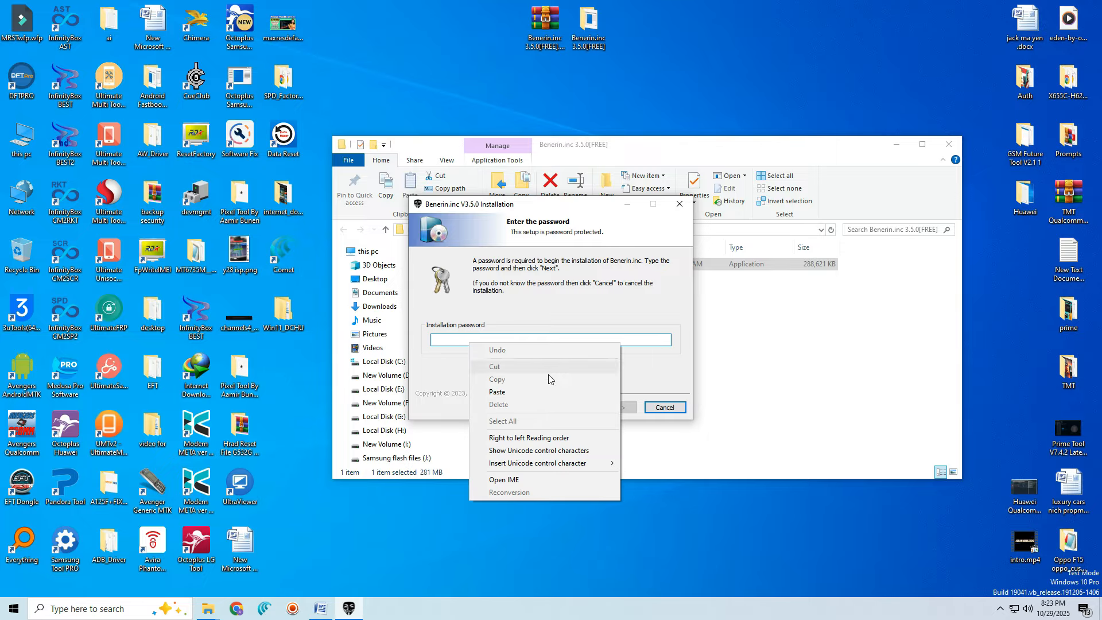
{"action": "left_click", "coordinate": [519, 394]}
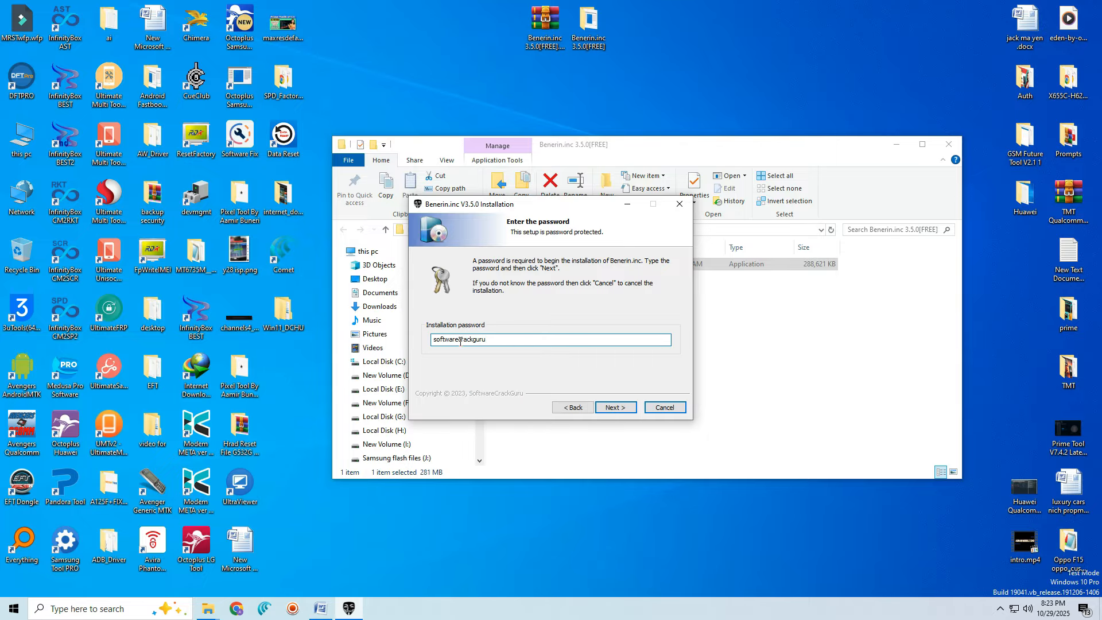
{"action": "left_click", "coordinate": [612, 408]}
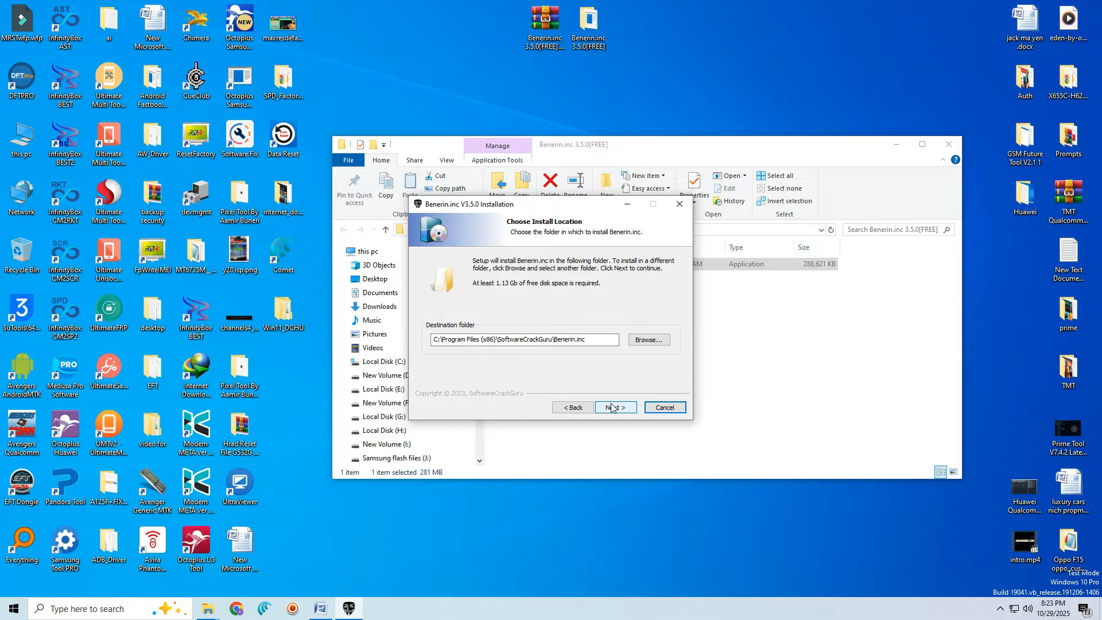
Step: Install Benerin.inc in the default destination folder with a desktop icon, and close the extracted folder's window
{"action": "left_click", "coordinate": [612, 407]}
{"action": "left_click", "coordinate": [611, 408]}
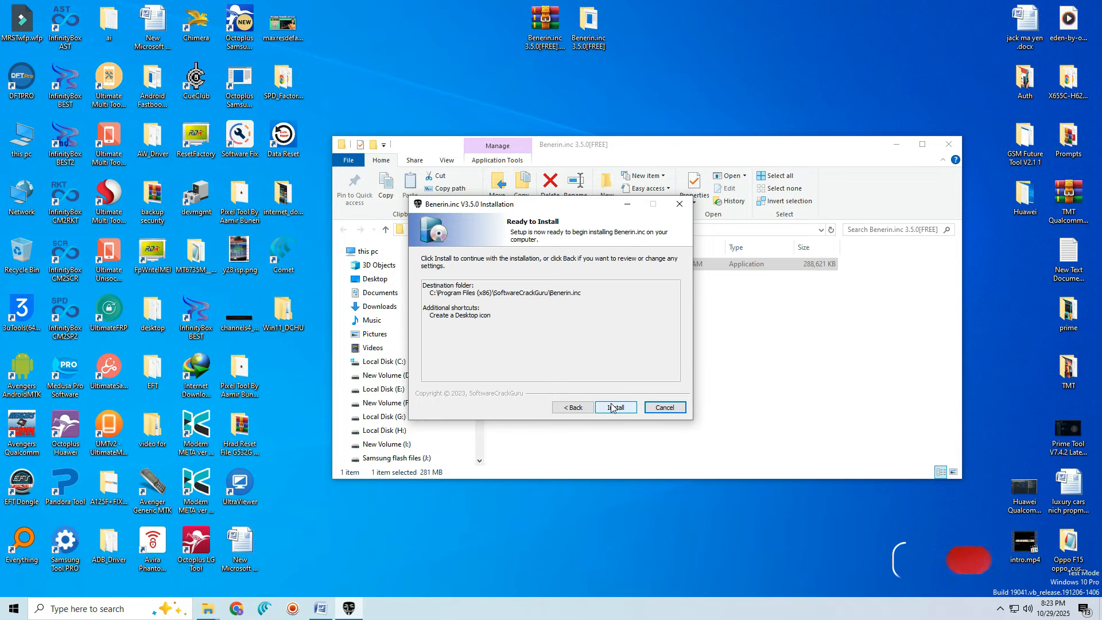
{"action": "left_click", "coordinate": [612, 408]}
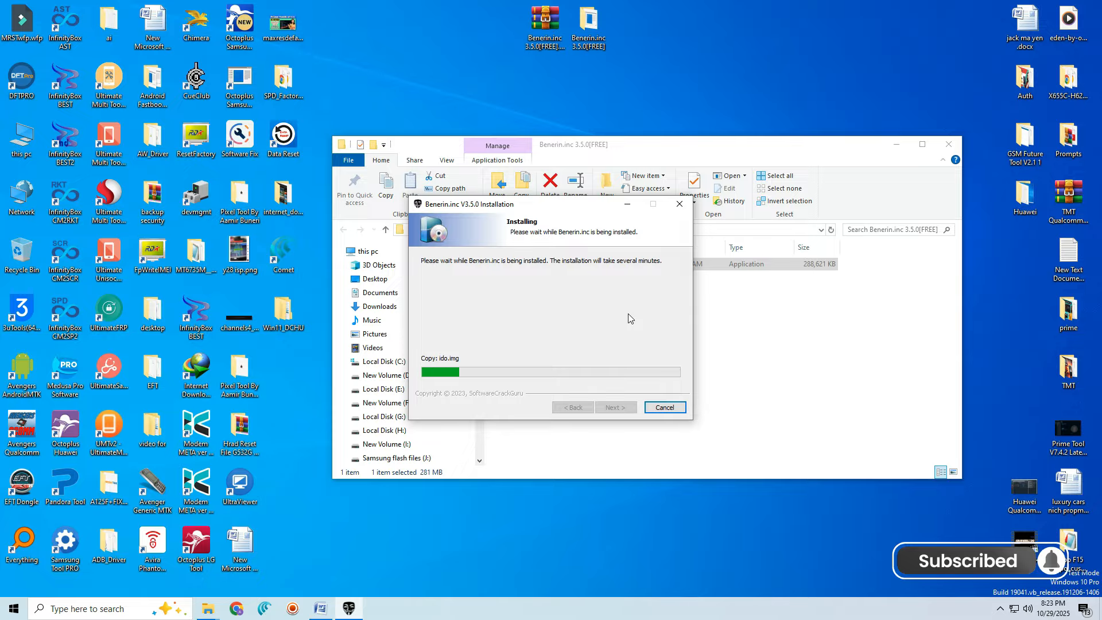
{"action": "left_click", "coordinate": [949, 144]}
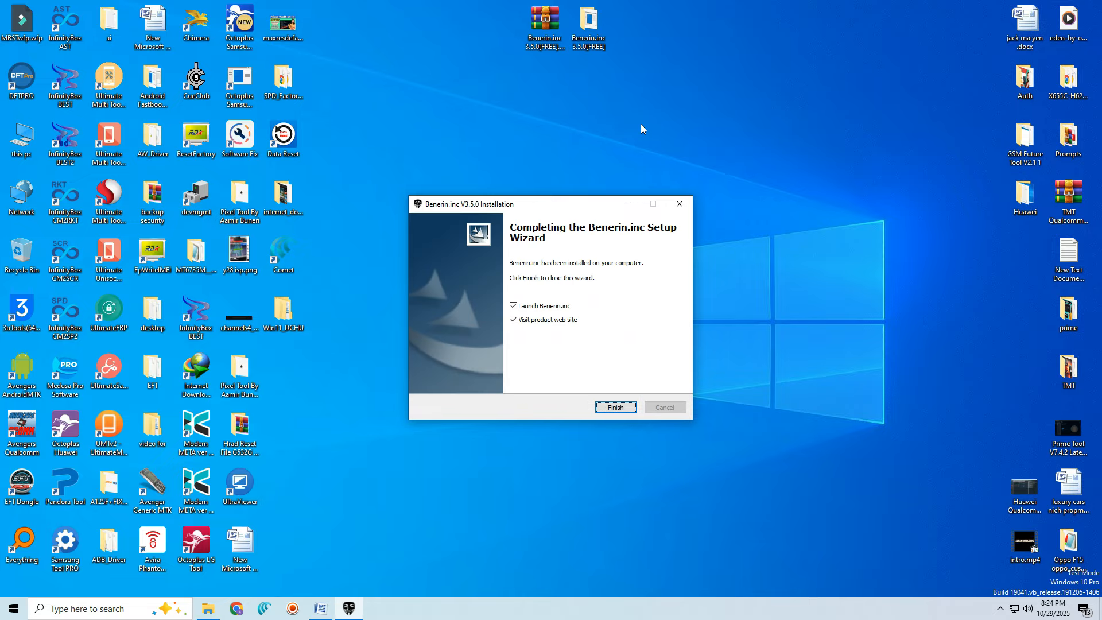
Step: Finish the setup wizard with launching Benerin.inc and visiting the product web site both turned off
{"action": "left_click", "coordinate": [542, 306]}
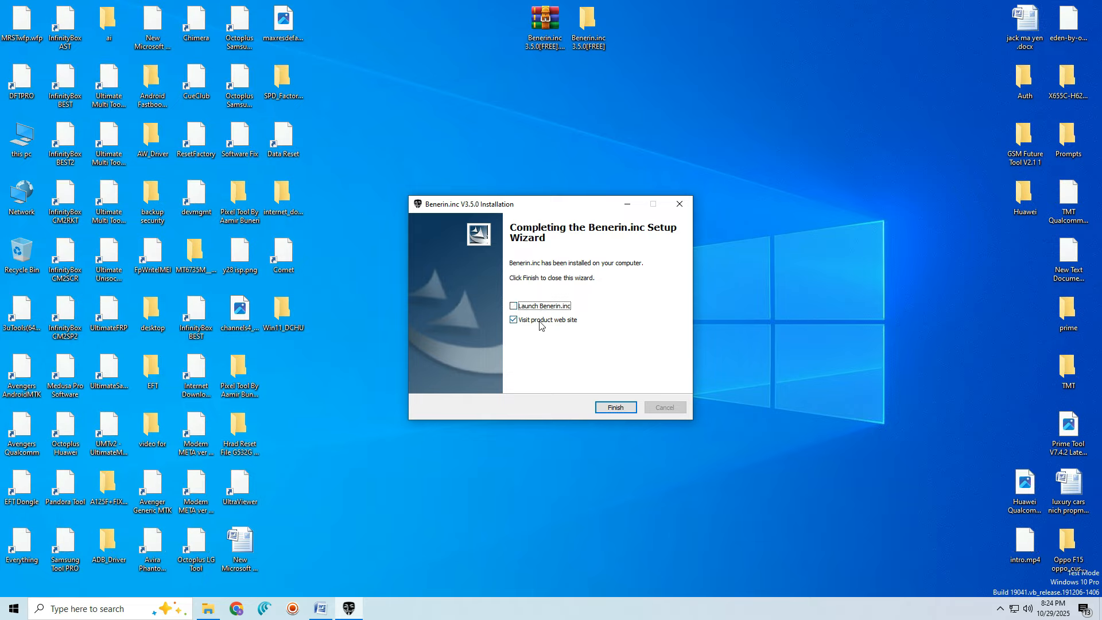
{"action": "left_click", "coordinate": [539, 323]}
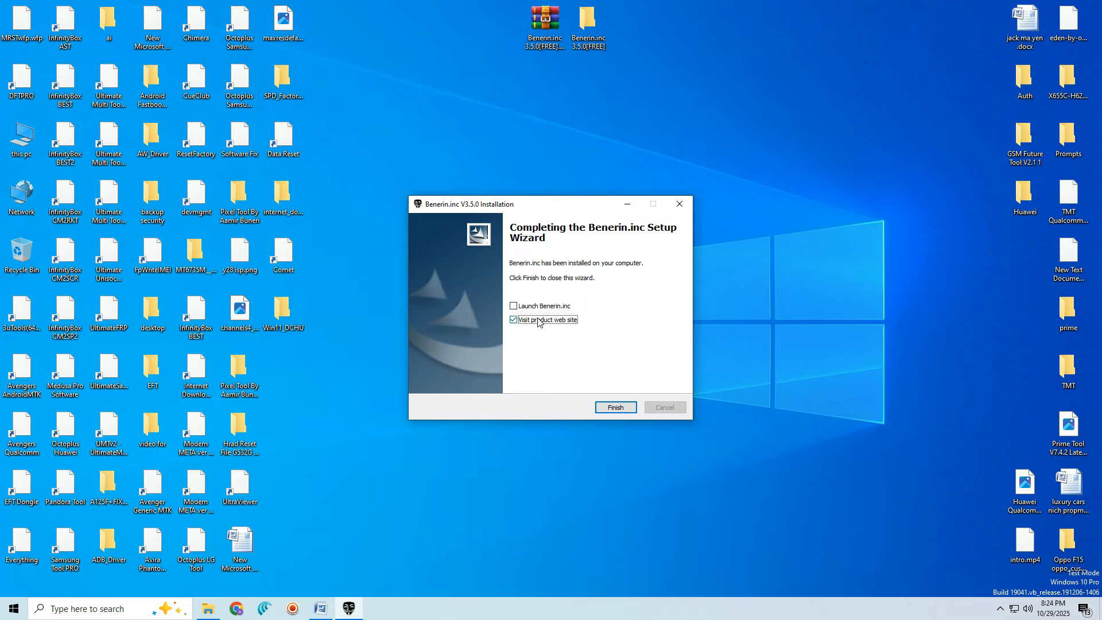
{"action": "left_click", "coordinate": [618, 411]}
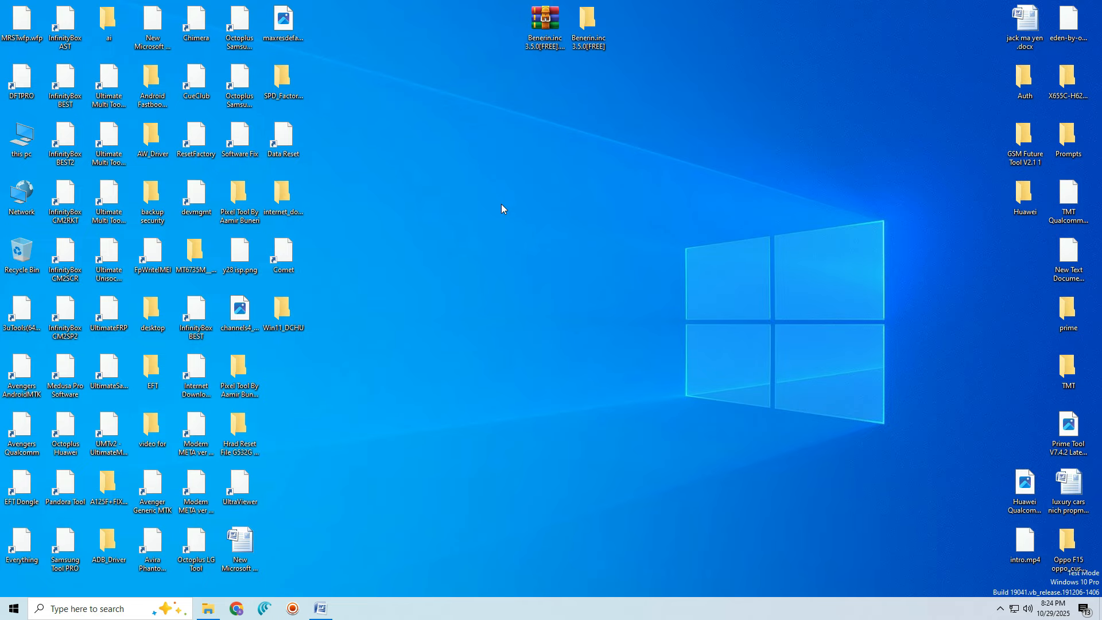
Step: Move the Benerin.inc_Loader desktop shortcut near the archive and launch it, first as administrator and again normally
{"action": "left_click_drag", "start_coordinate": [283, 372], "coordinate": [474, 45]}
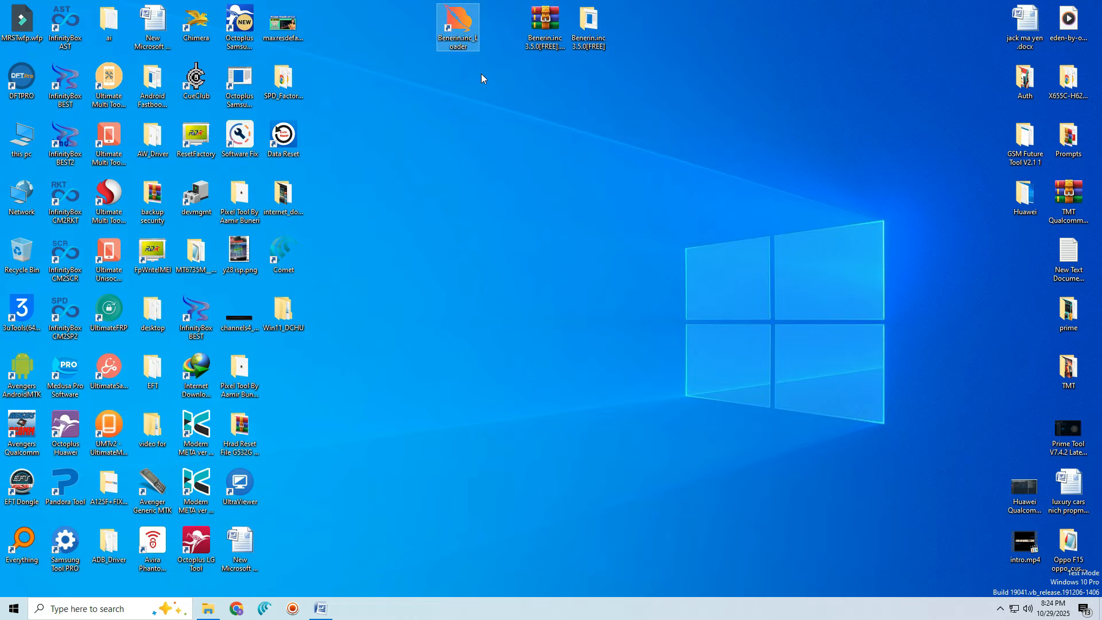
{"action": "right_click", "coordinate": [460, 26]}
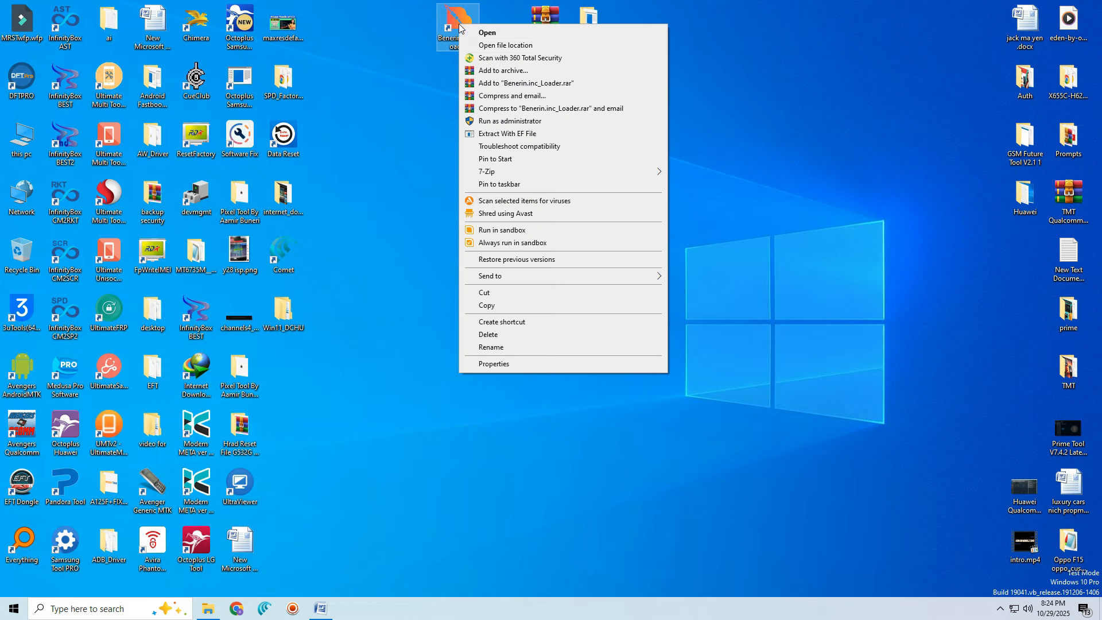
{"action": "left_click", "coordinate": [547, 120]}
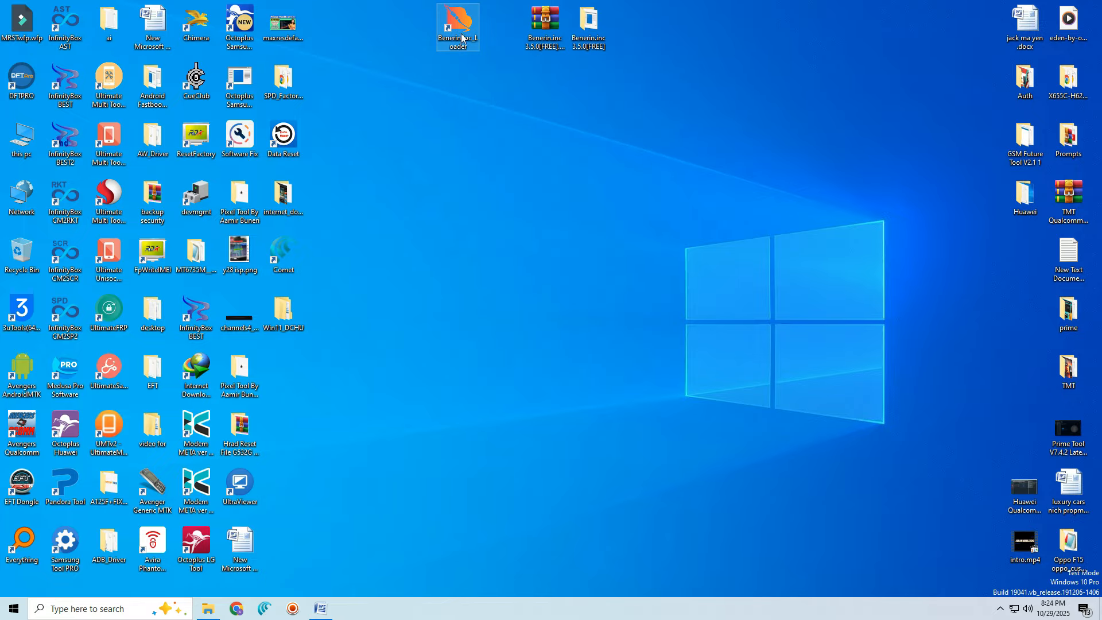
{"action": "right_click", "coordinate": [459, 27]}
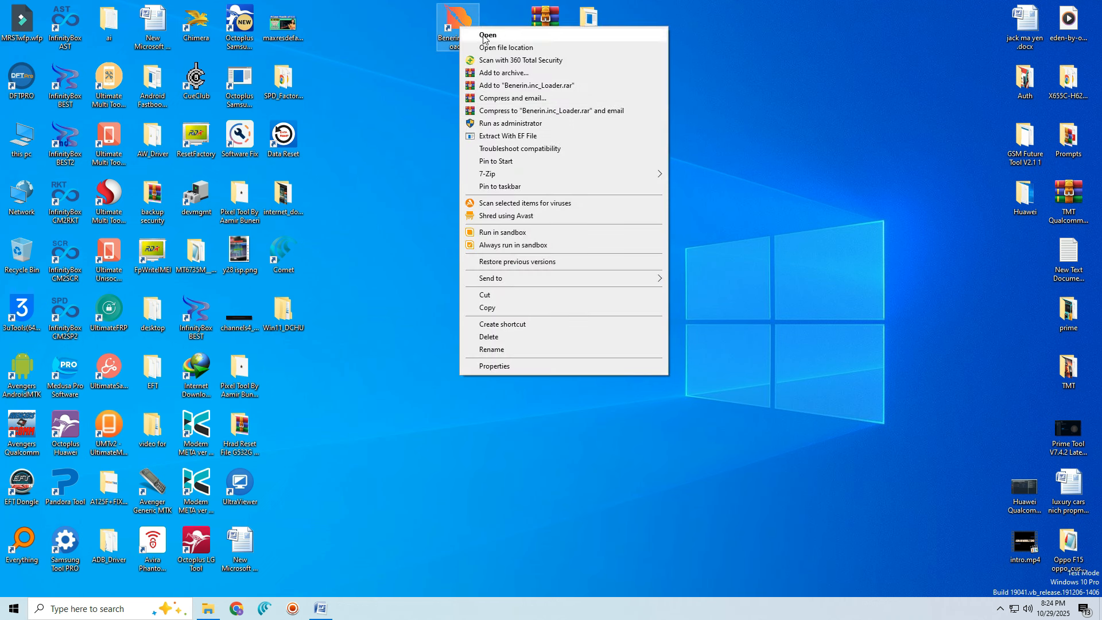
{"action": "left_click", "coordinate": [487, 35]}
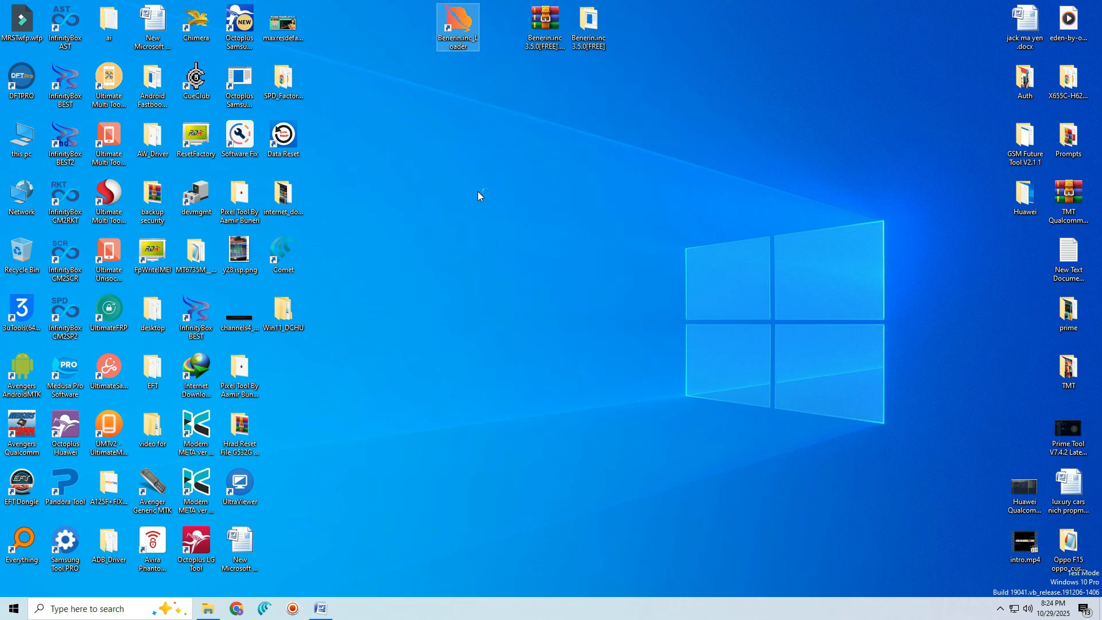
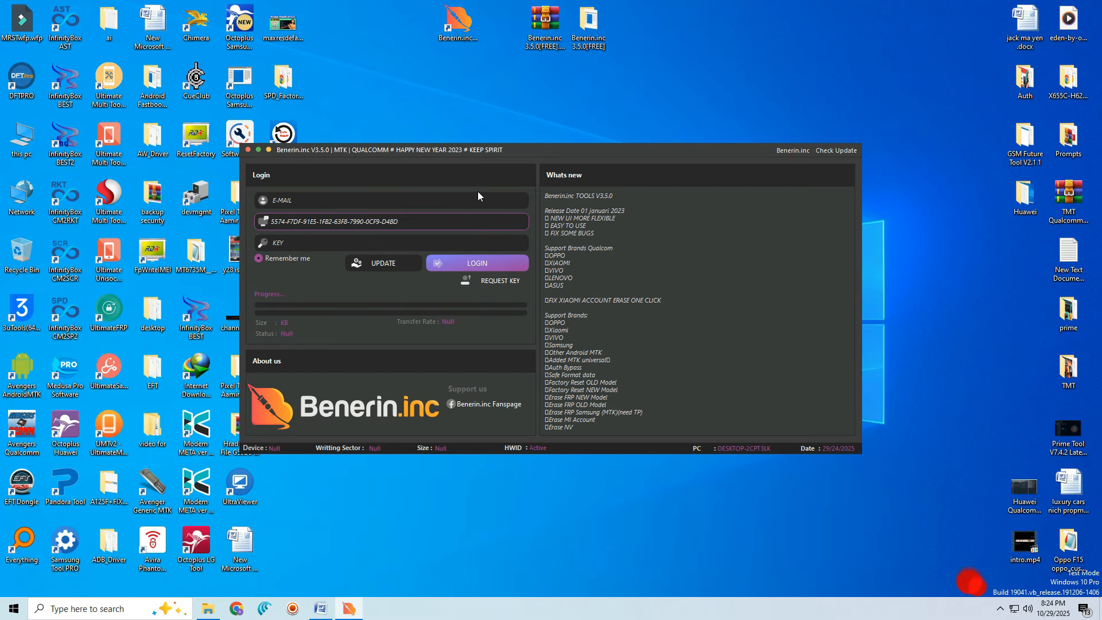
Step: Hide the desktop icons so that only the Benerin.inc login window stands on the desktop
{"action": "right_click", "coordinate": [724, 47]}
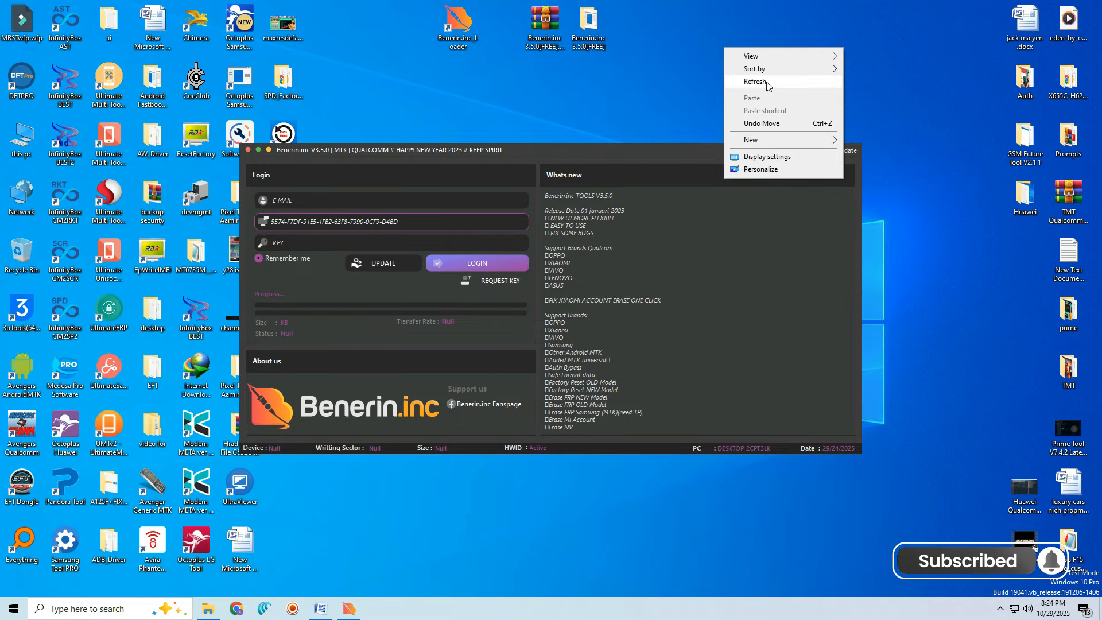
{"action": "mouse_move", "coordinate": [769, 57]}
{"action": "left_click", "coordinate": [902, 126]}
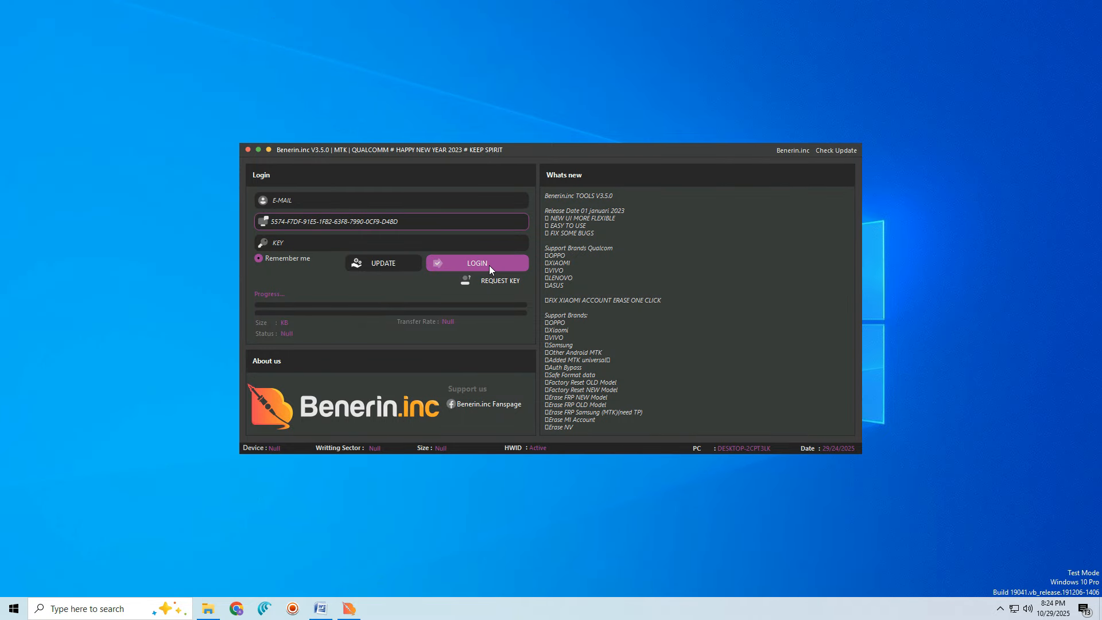
Step: Check the login form's hardware ID and e-mail fields, and copy the licence key without its quotation marks from the Word document
{"action": "left_click", "coordinate": [281, 227]}
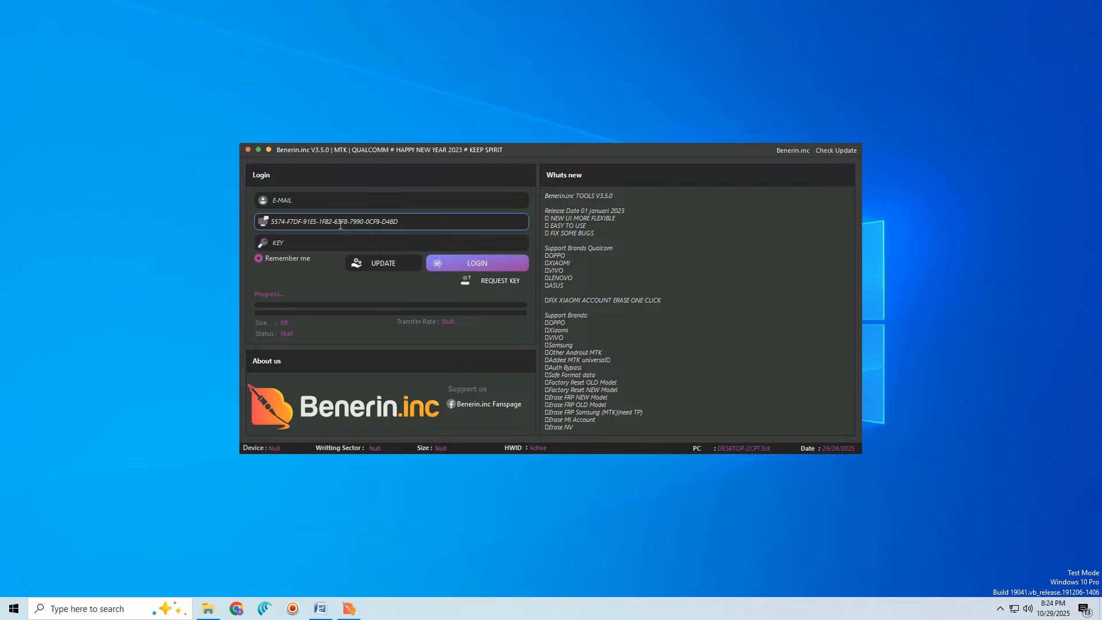
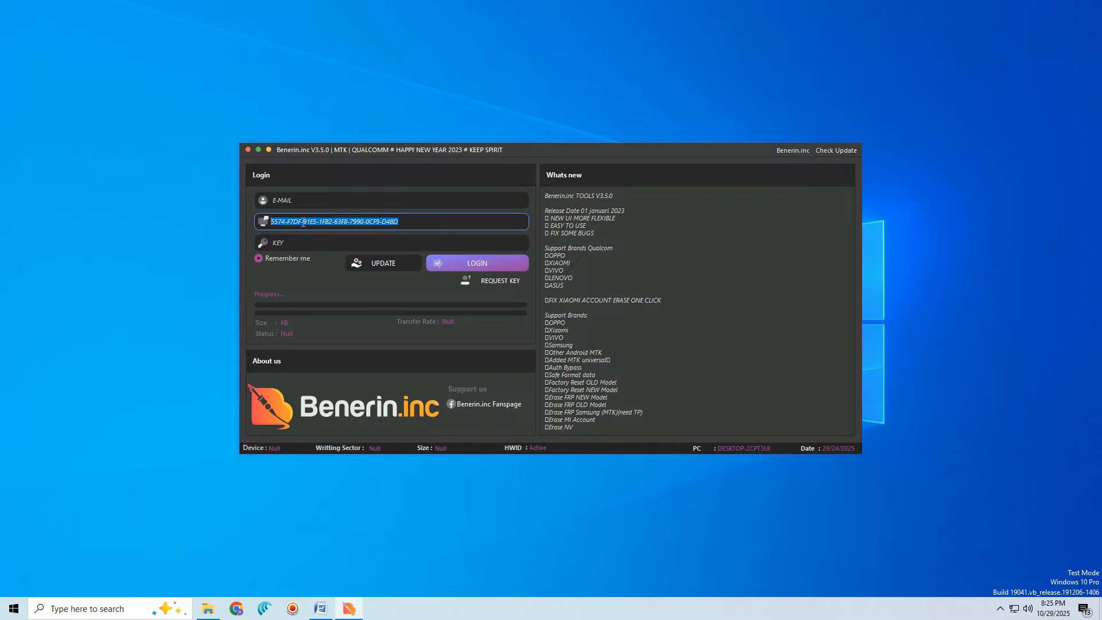
{"action": "left_click", "coordinate": [321, 204]}
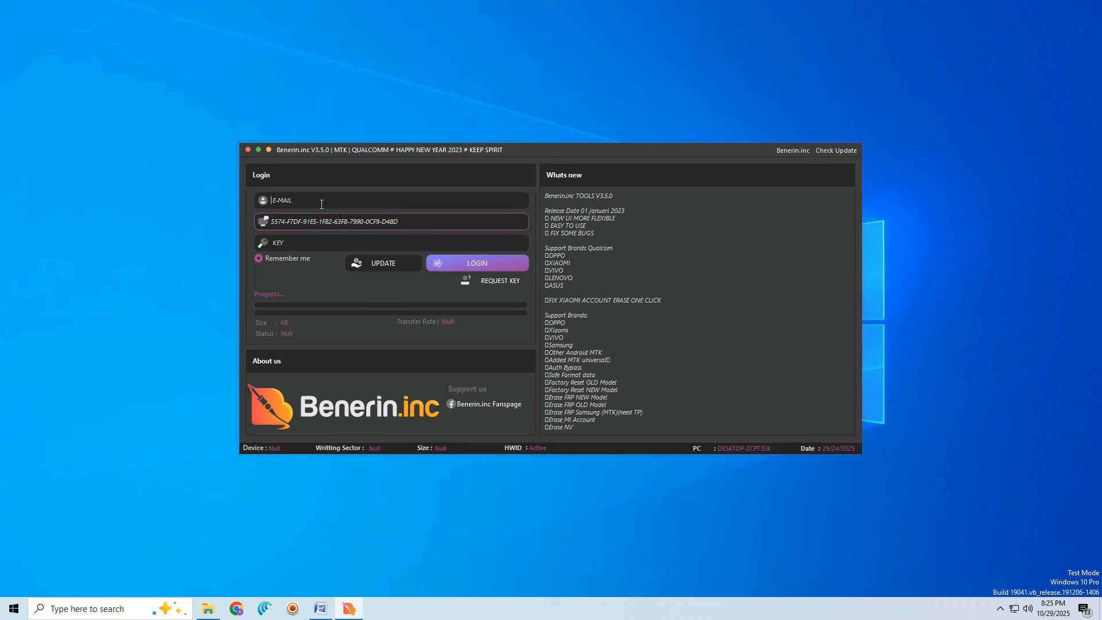
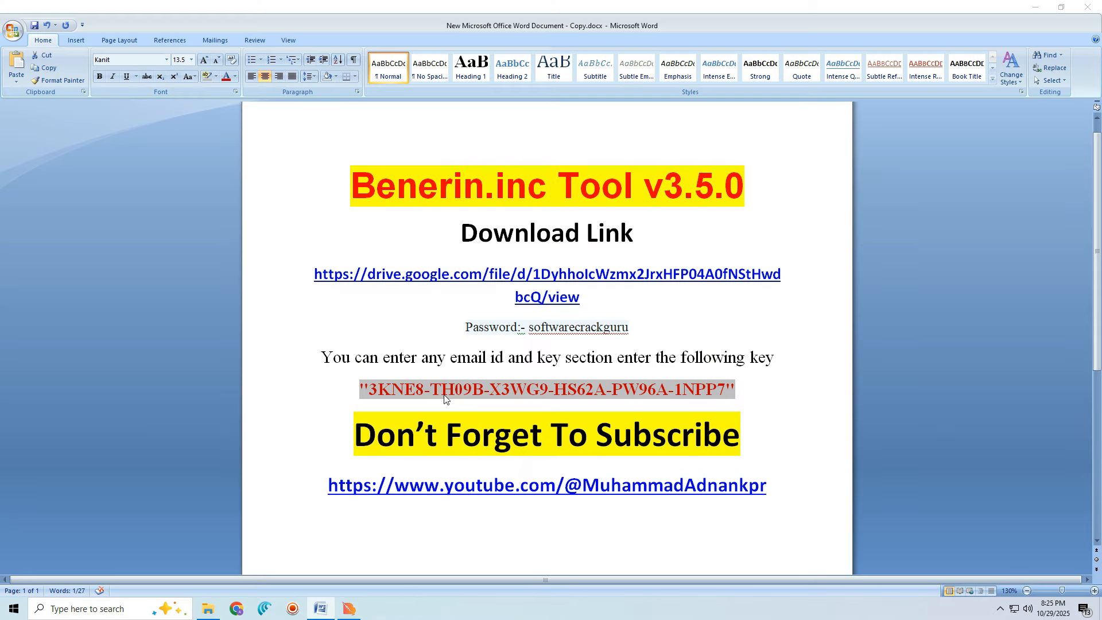
{"action": "left_click", "coordinate": [369, 372]}
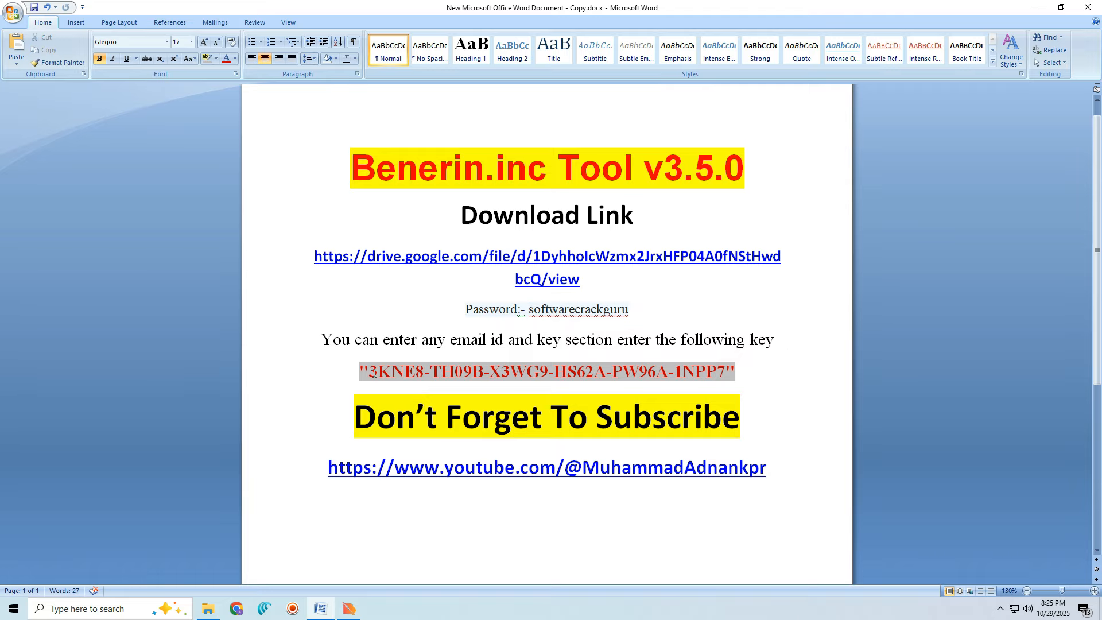
{"action": "left_click_drag", "start_coordinate": [369, 372], "coordinate": [726, 376]}
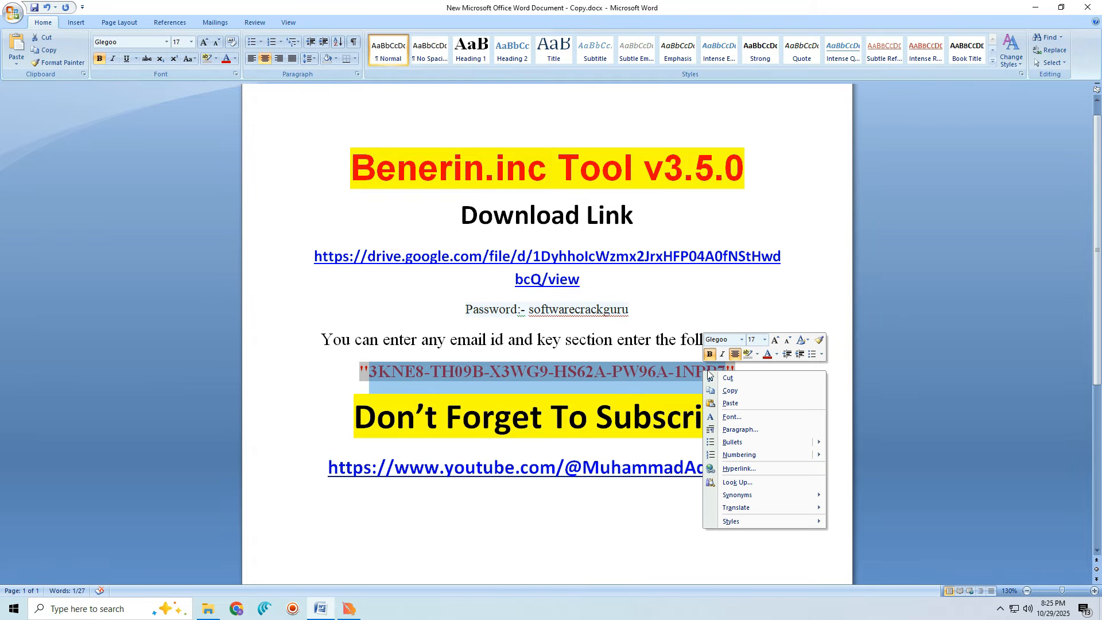
{"action": "left_click", "coordinate": [740, 390]}
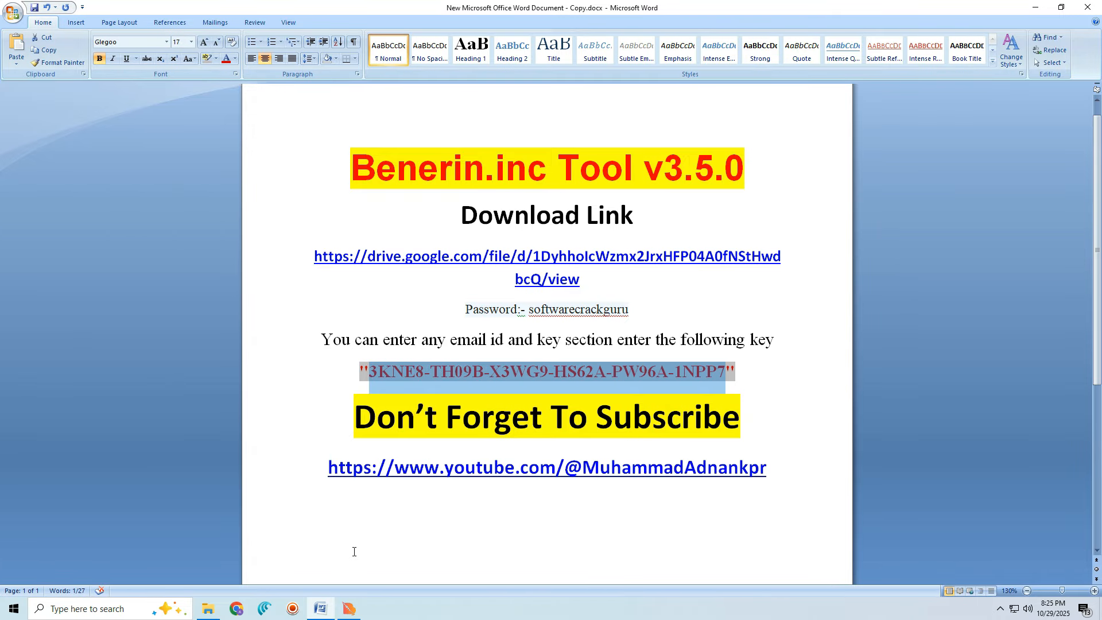